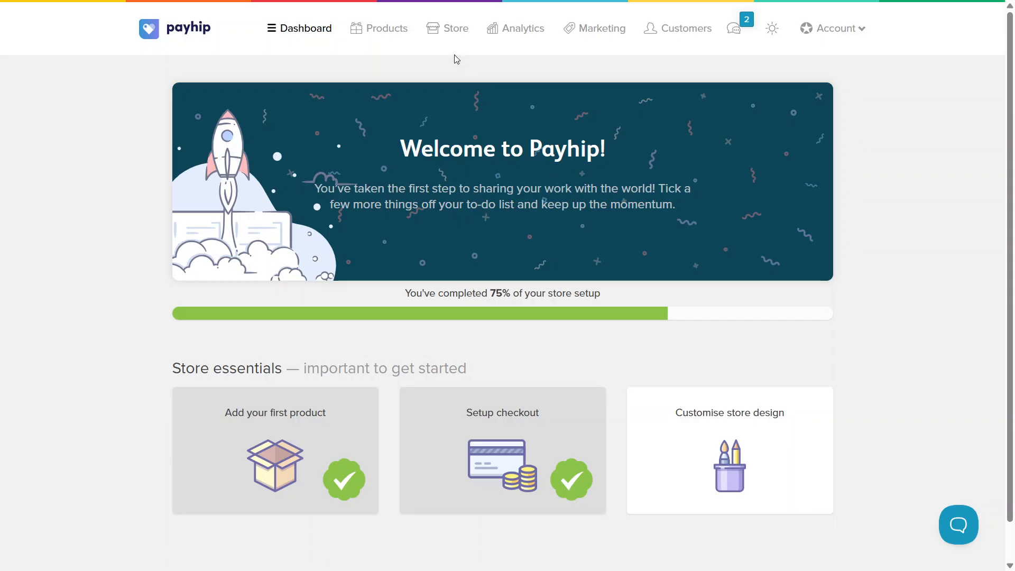
- Add a new product of type Course with the title "Sample"
left_click(379, 30)
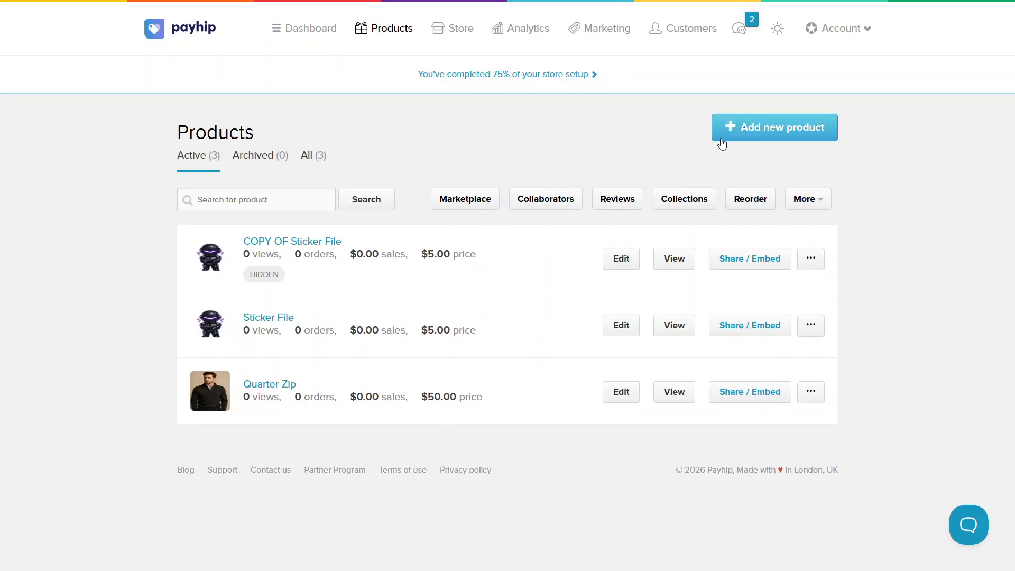
left_click(783, 135)
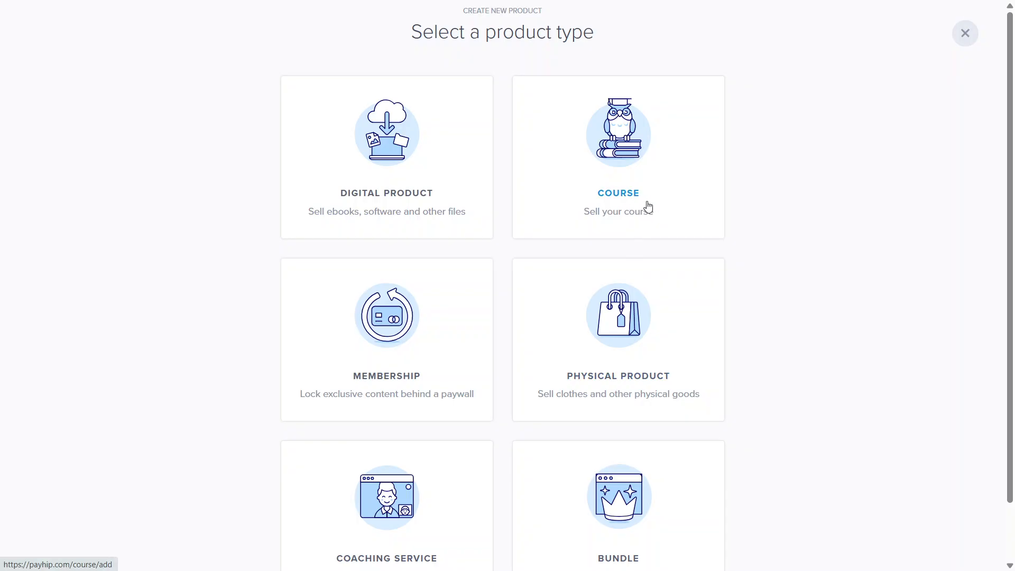
left_click(648, 206)
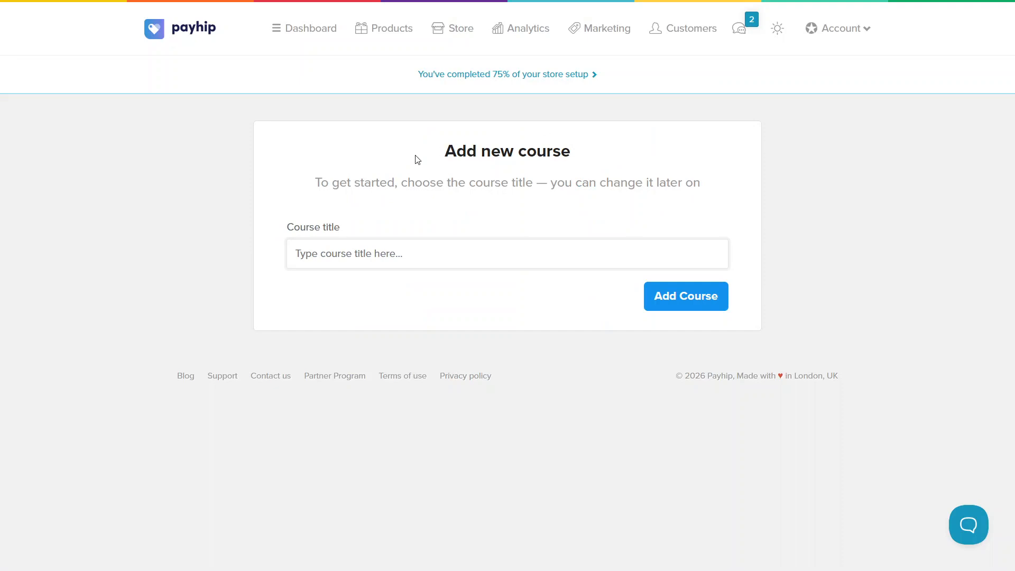
left_click_drag(417, 159, 578, 175)
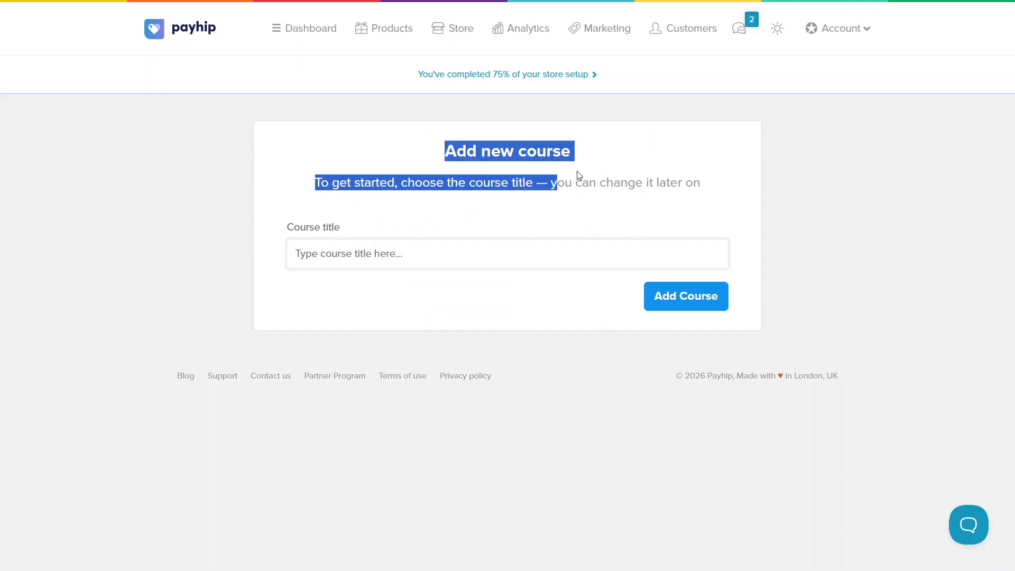
left_click(476, 249)
key("Down")
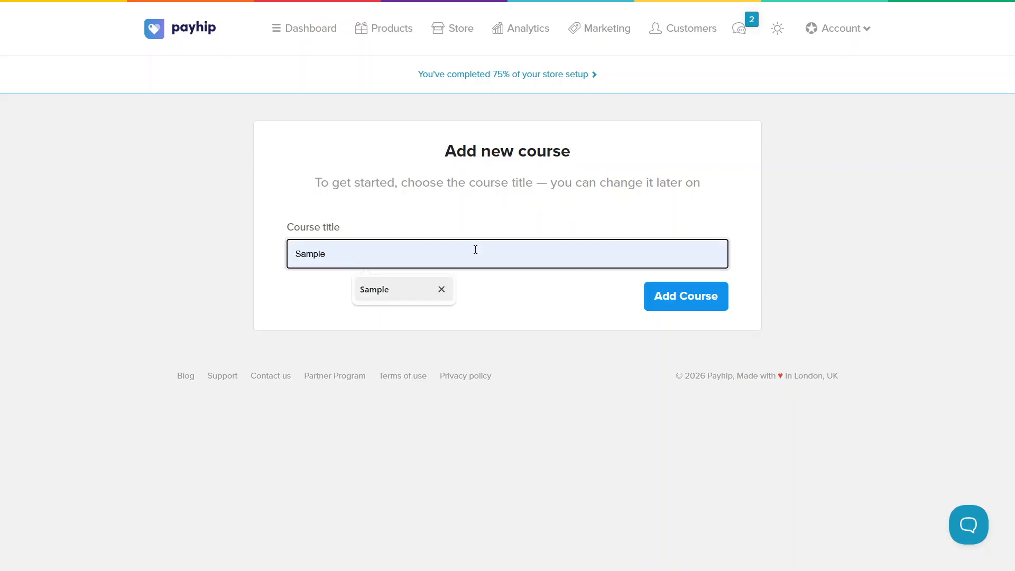
key("Return")
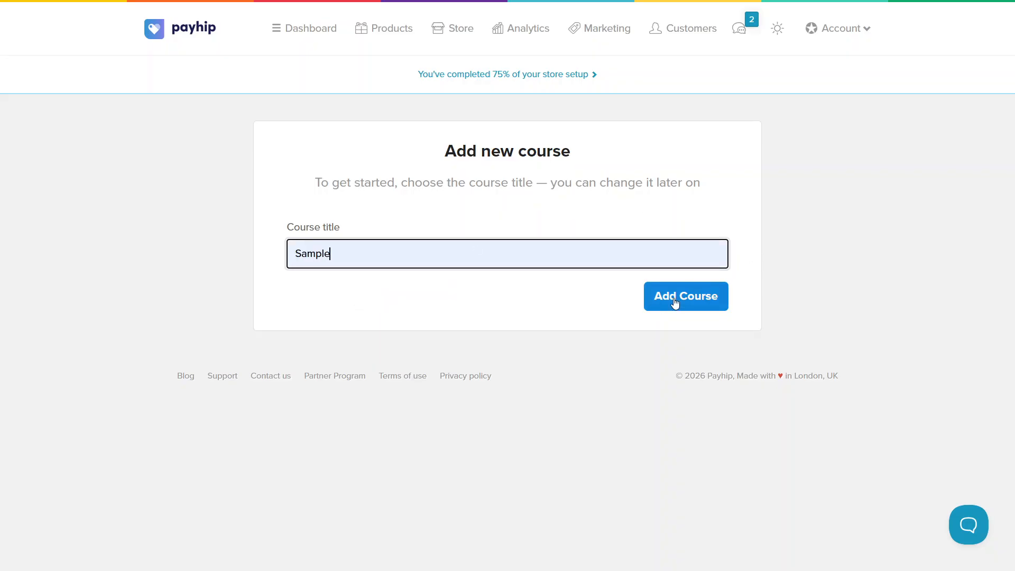
left_click(694, 301)
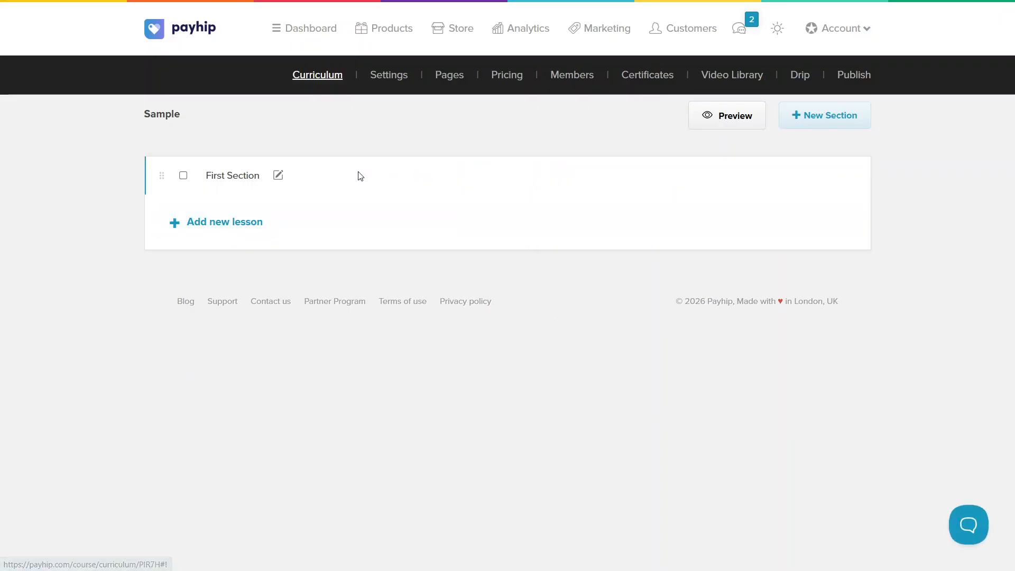
- Rename the curriculum's first section to "Getting Started"
left_click(278, 176)
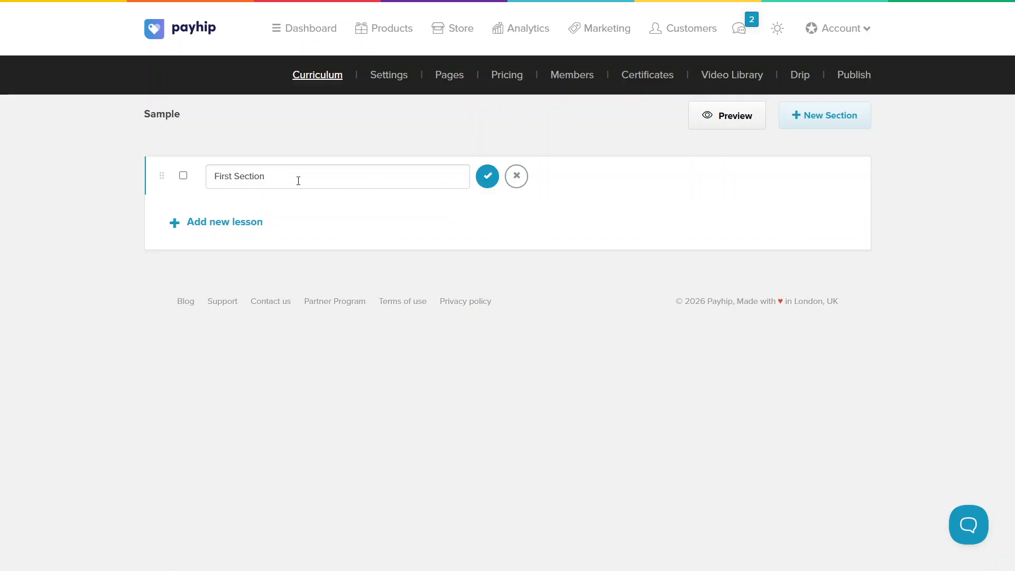
left_click(349, 183)
key("ctrl+shift+Left")
key("ctrl+shift+Left")
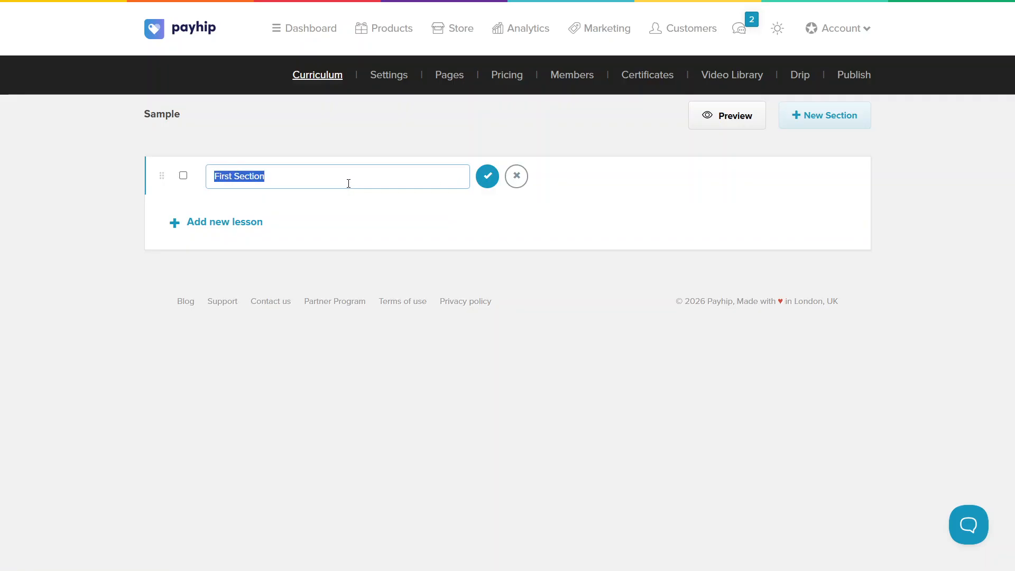
type("Ge")
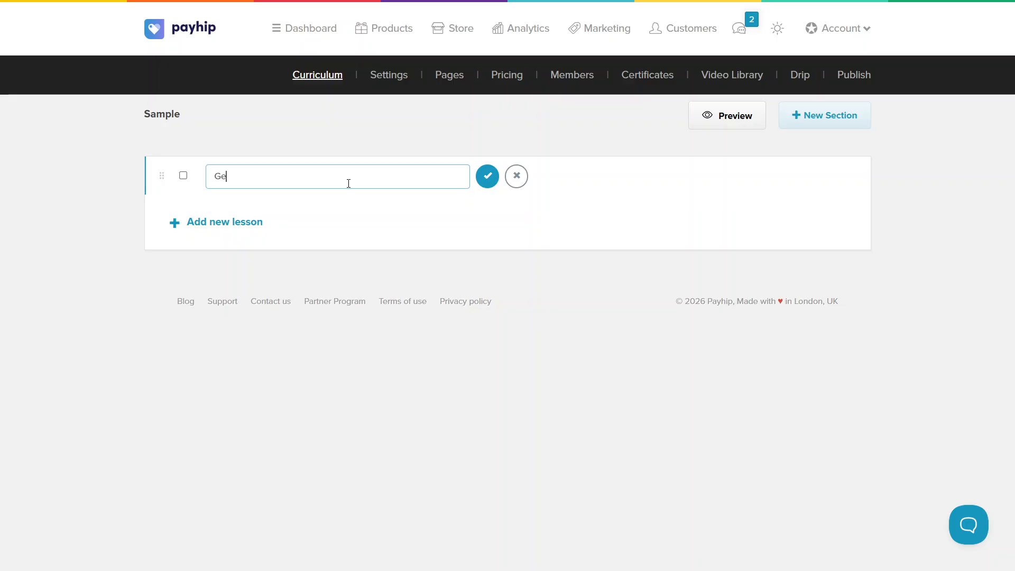
type("tting Started")
left_click(497, 179)
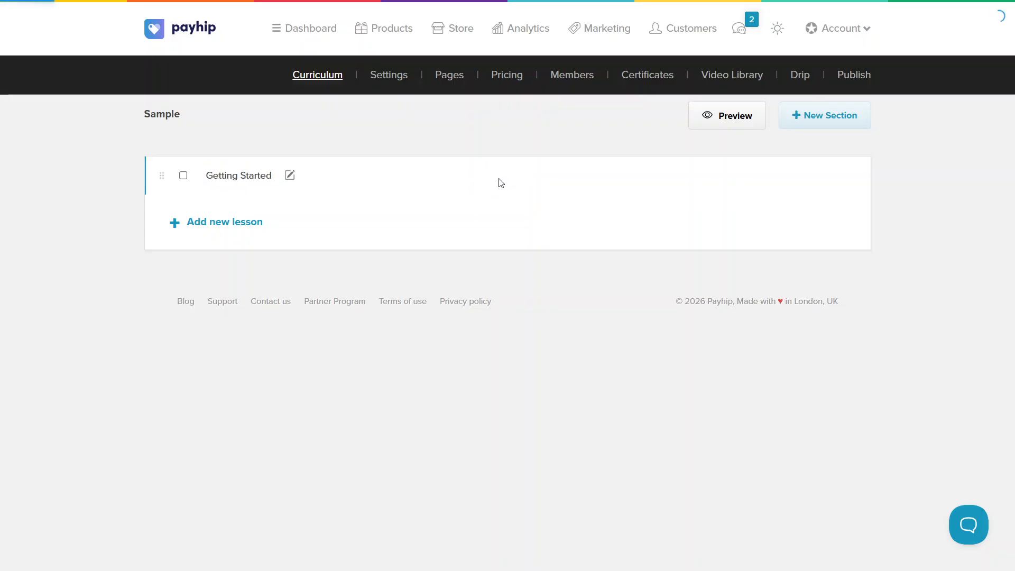
- Add a new lesson to the Getting Started section and name it "Overview"
left_click(235, 222)
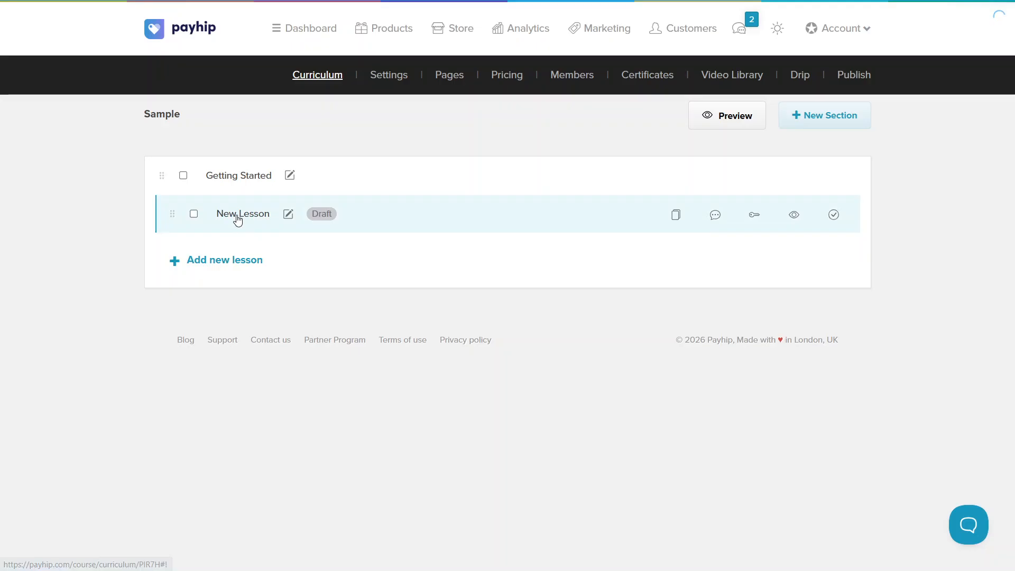
left_click(286, 217)
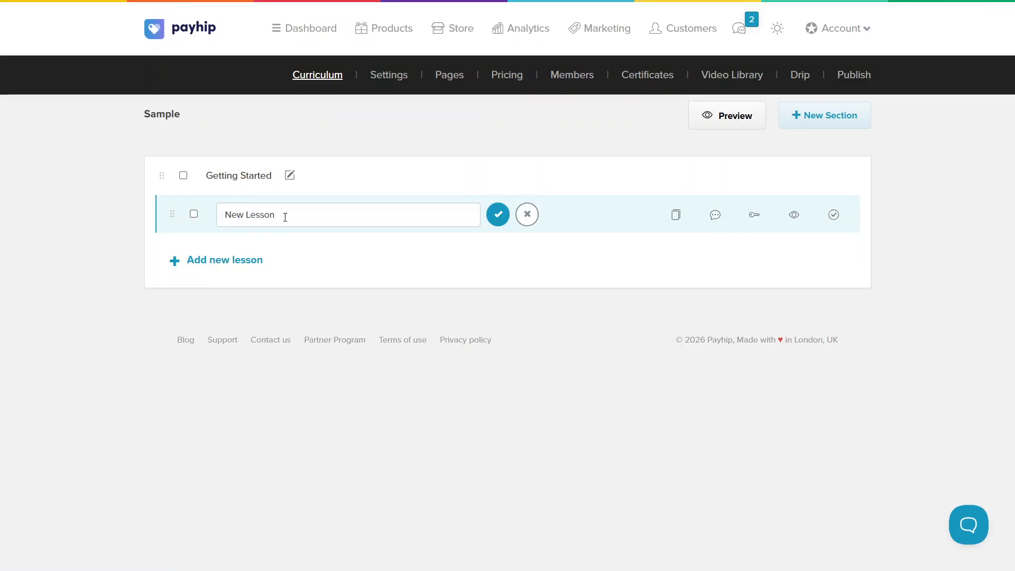
triple_click(288, 215)
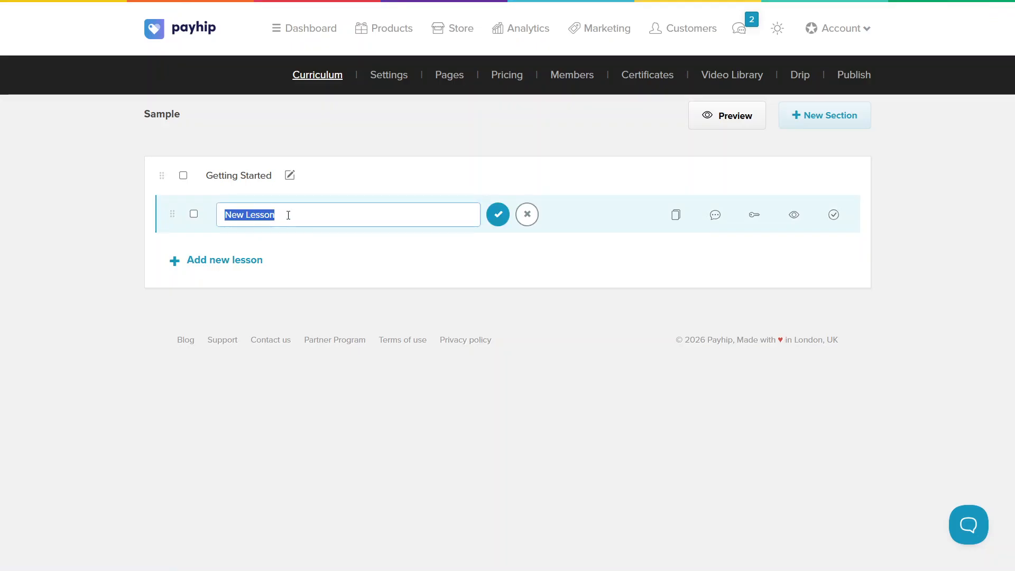
type("Overview")
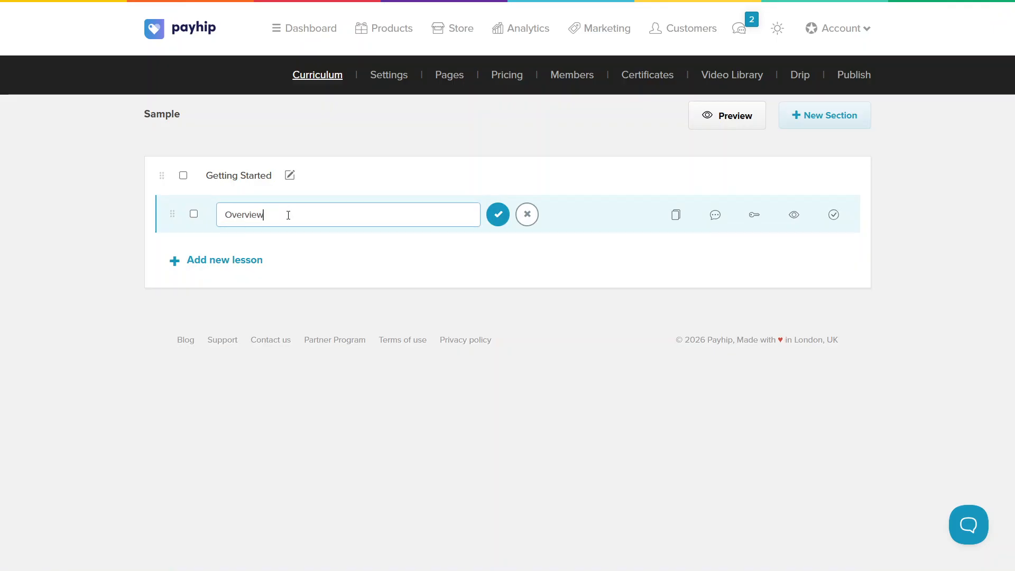
left_click(495, 220)
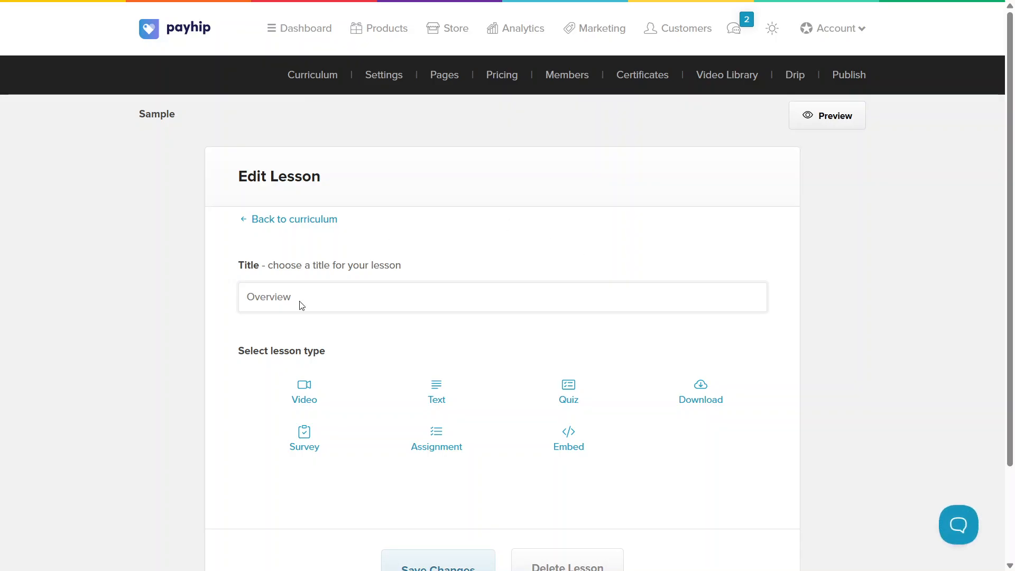
- Make Overview a Text lesson and paste in the course introduction beginning "This course is designed to help you go from idea to launch"
left_click(439, 395)
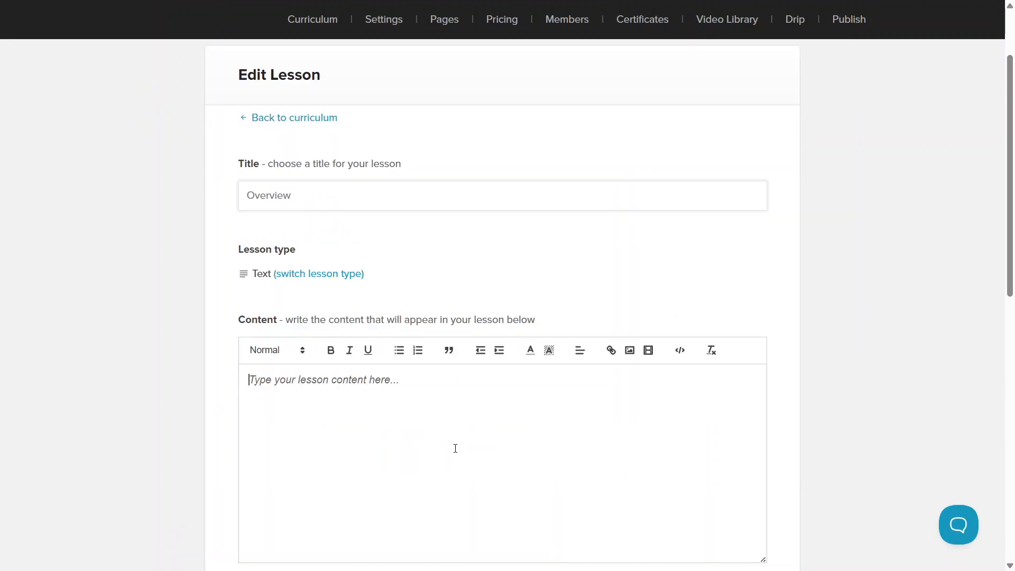
type("This course is designed to help you go from idea to launch with confidence. You’ll learn how to create a high-quality digital product, set it up on Payhip, and start selling it online—even if you’re a complete beginner. Through short, practical lessons, you’ll understand the basics of product creation, pricing, store setup, and marketing. Each section is structured to give you clear actions you can apply immediately. By the end of the course, you’ll have a finished product, a live Payhip store, and a simple system to attract customers and grow sales.")
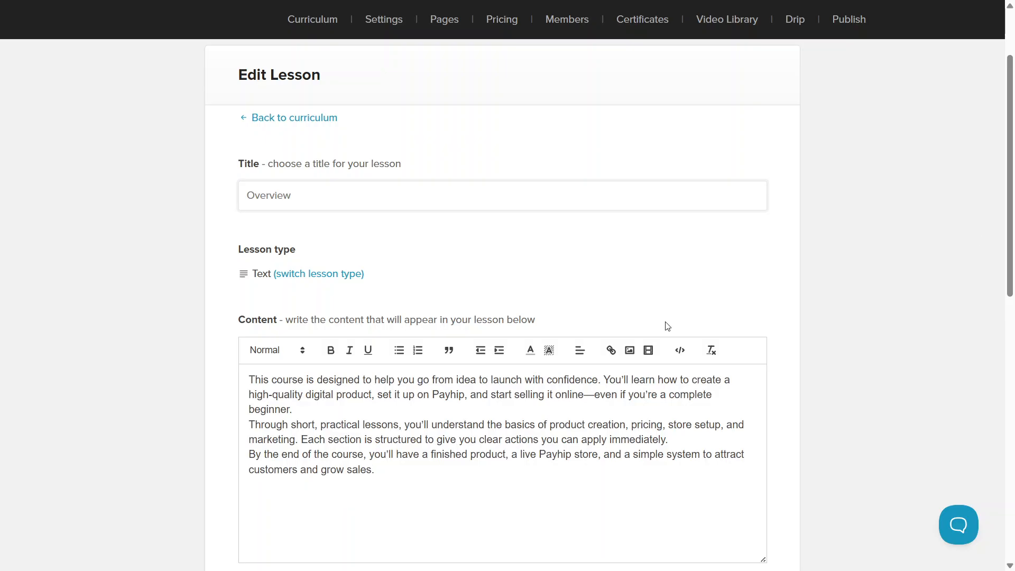
- Enable Publish lesson for the Overview lesson, save the changes and return to the curriculum
scroll(1012, 190, "down", 5)
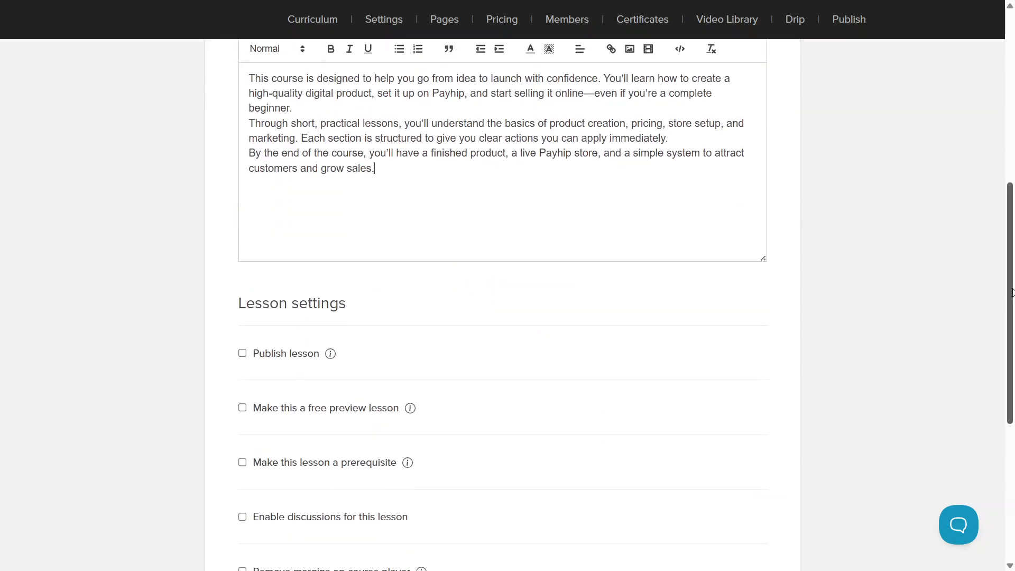
left_click_drag(1010, 286, 1008, 280)
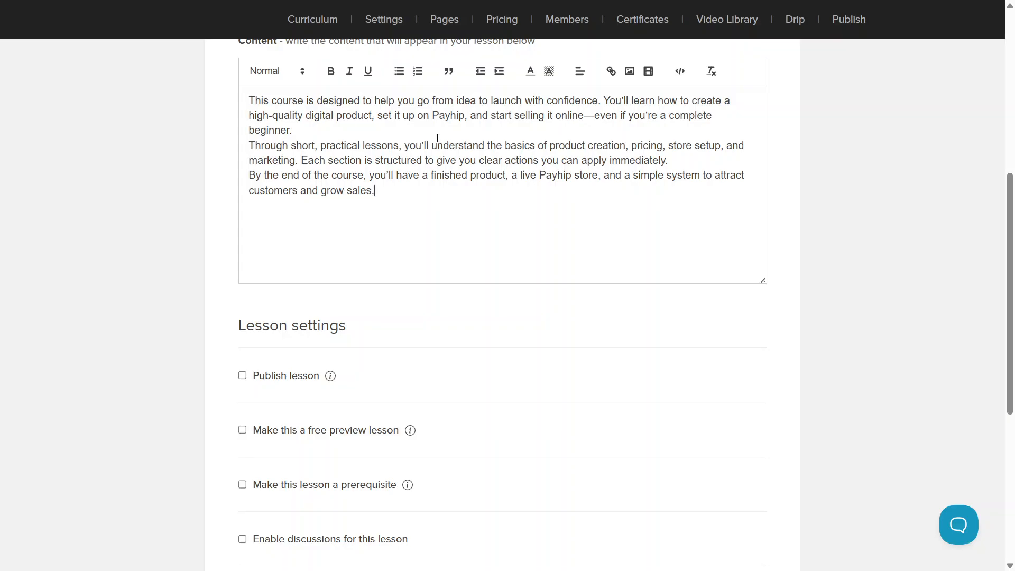
left_click(294, 381)
left_click_drag(1014, 389, 1013, 479)
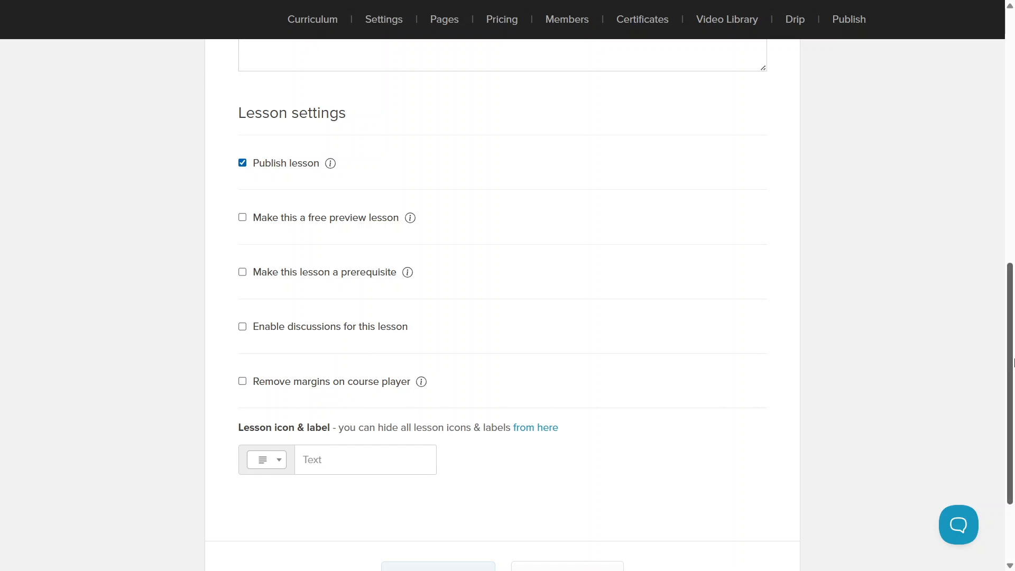
left_click_drag(1013, 361, 1013, 432)
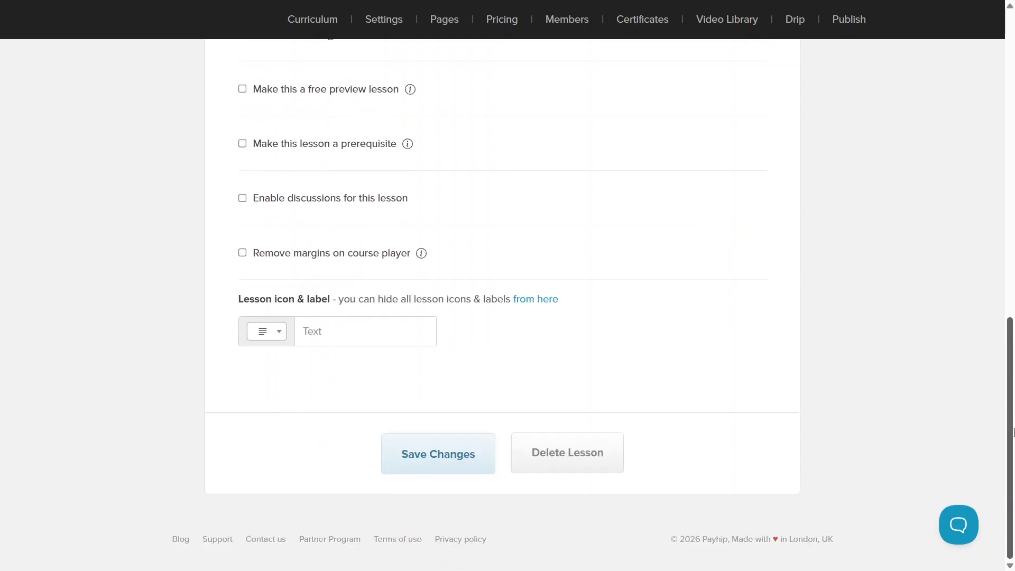
left_click(433, 468)
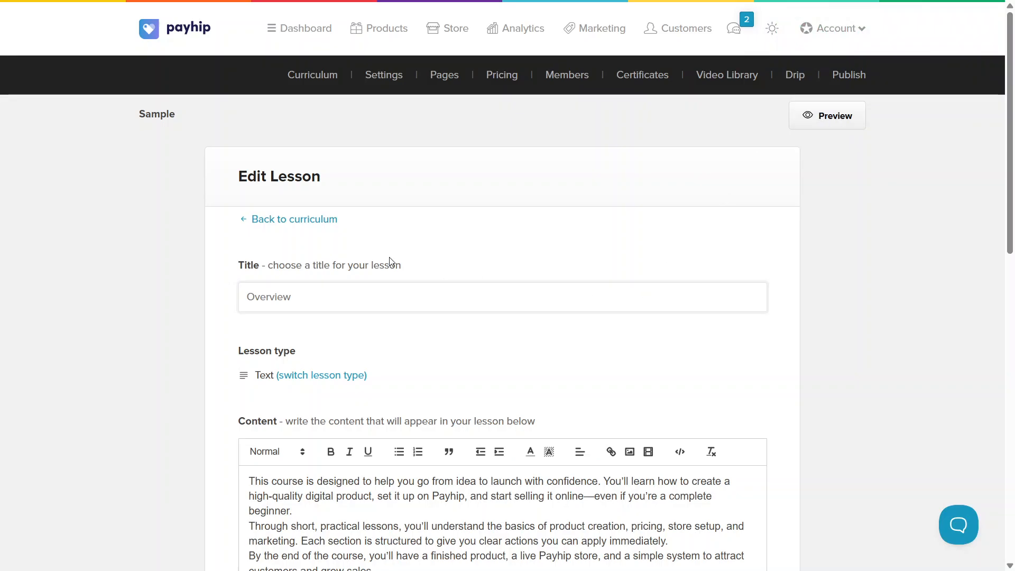
left_click(289, 220)
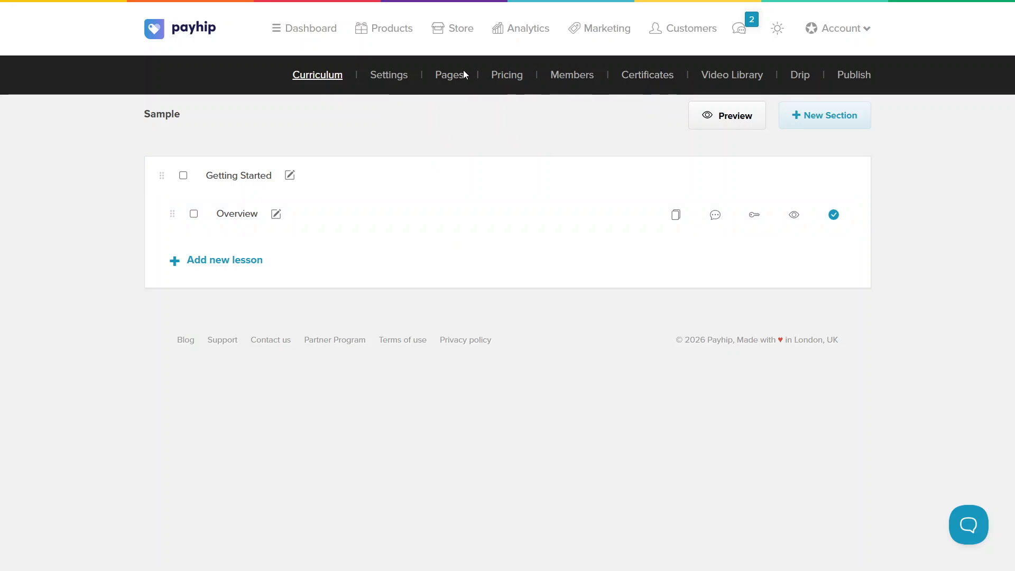
- Review the course's basic settings, including the thumbnail, advanced options and author details
left_click(379, 84)
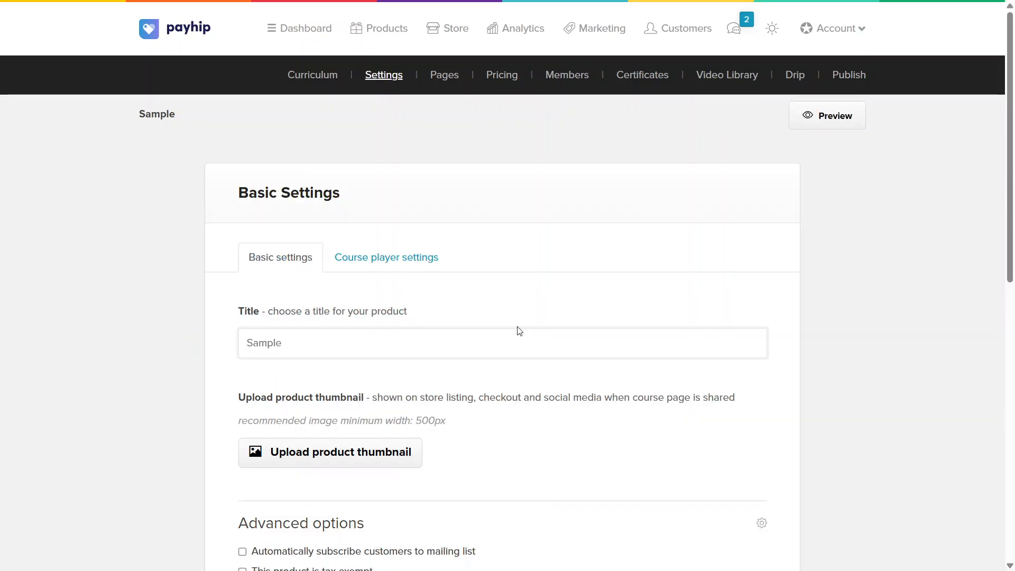
scroll(1013, 169, "down", 4)
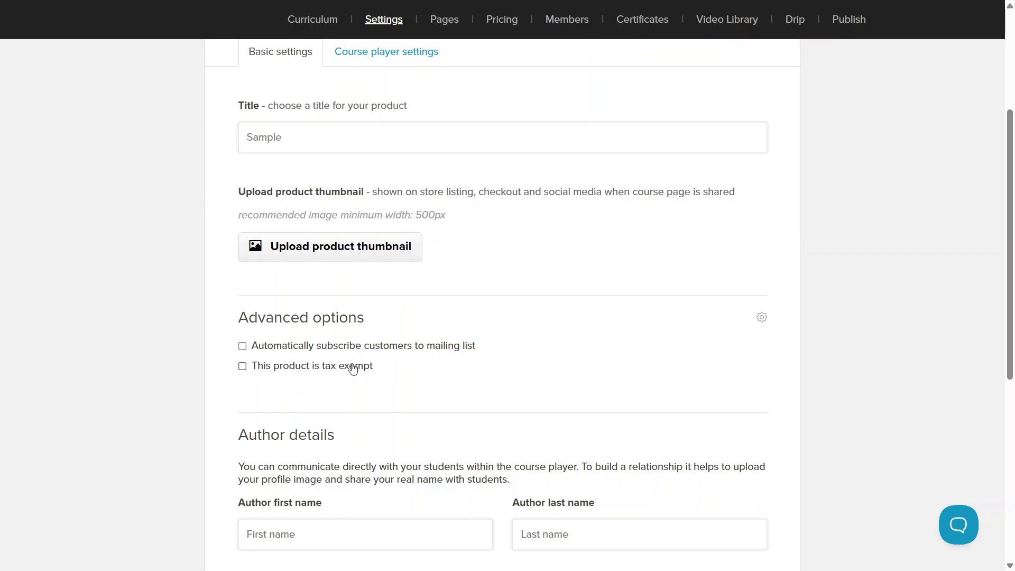
left_click_drag(1011, 256, 1010, 411)
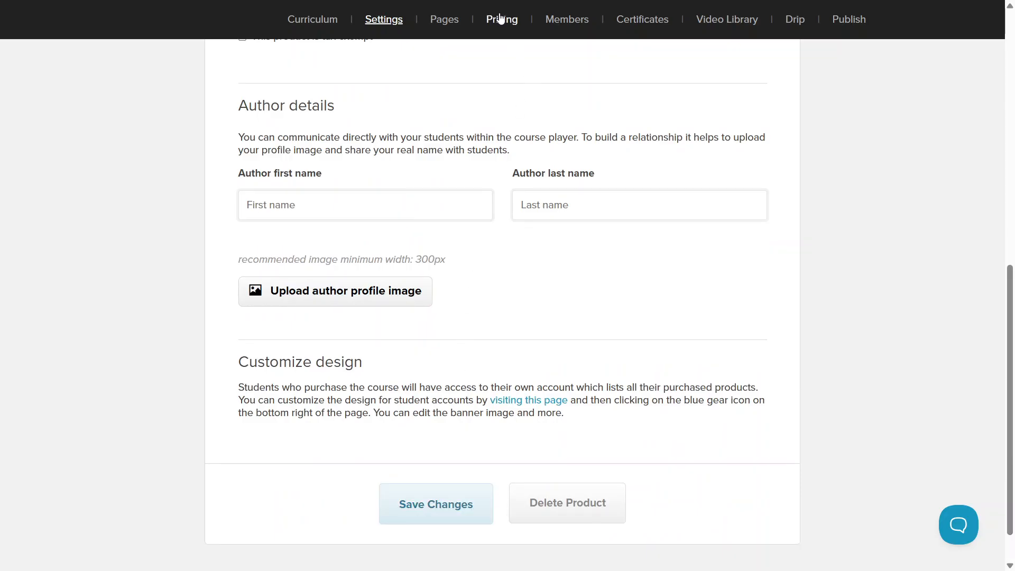
- Add a One-Time Purchase pricing plan named "Sample" at 20.00 USD to the course
left_click(500, 19)
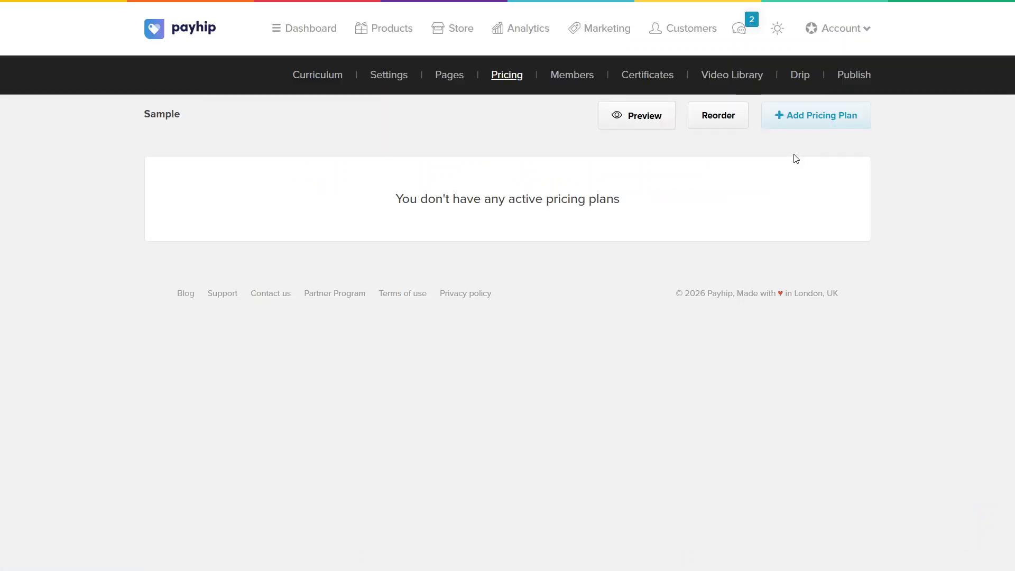
left_click(803, 105)
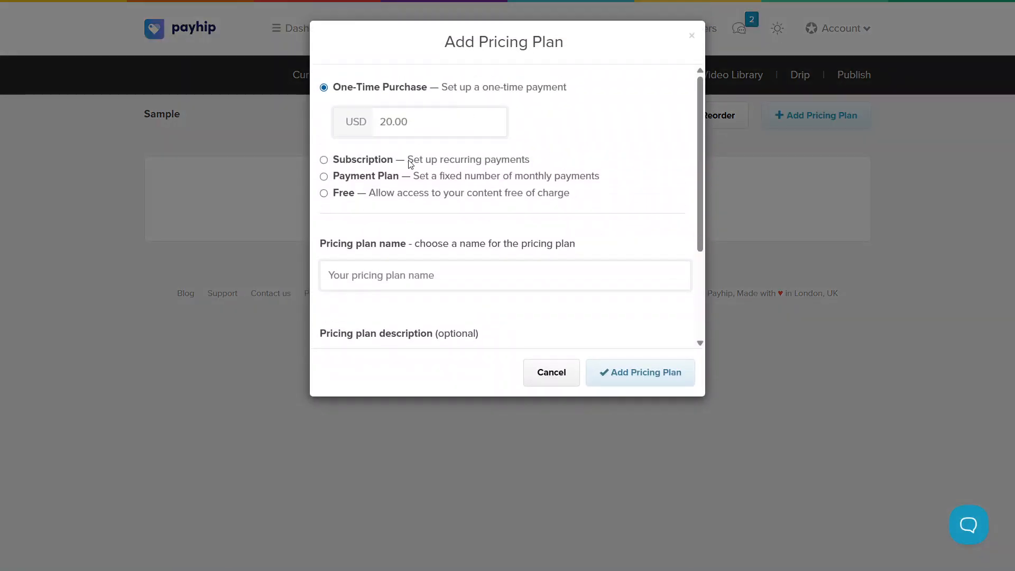
left_click(423, 276)
left_click(451, 135)
left_click(426, 279)
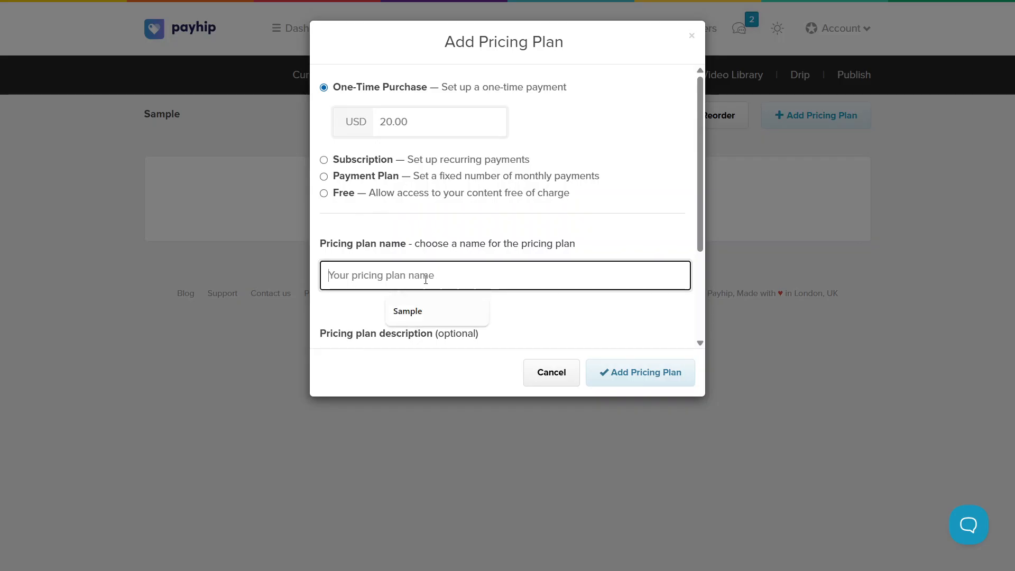
key("Down")
key("Return")
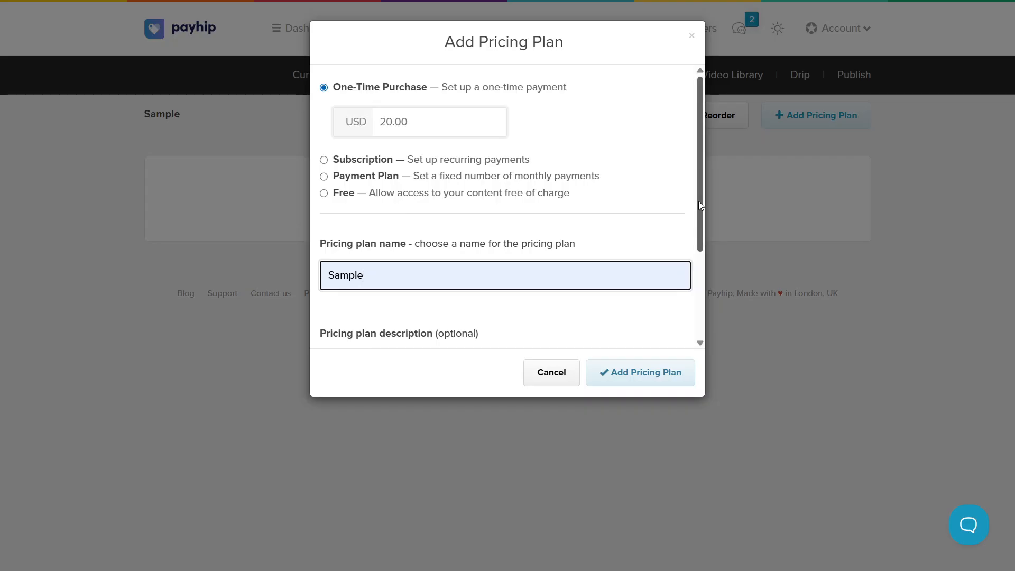
left_click_drag(699, 201, 695, 243)
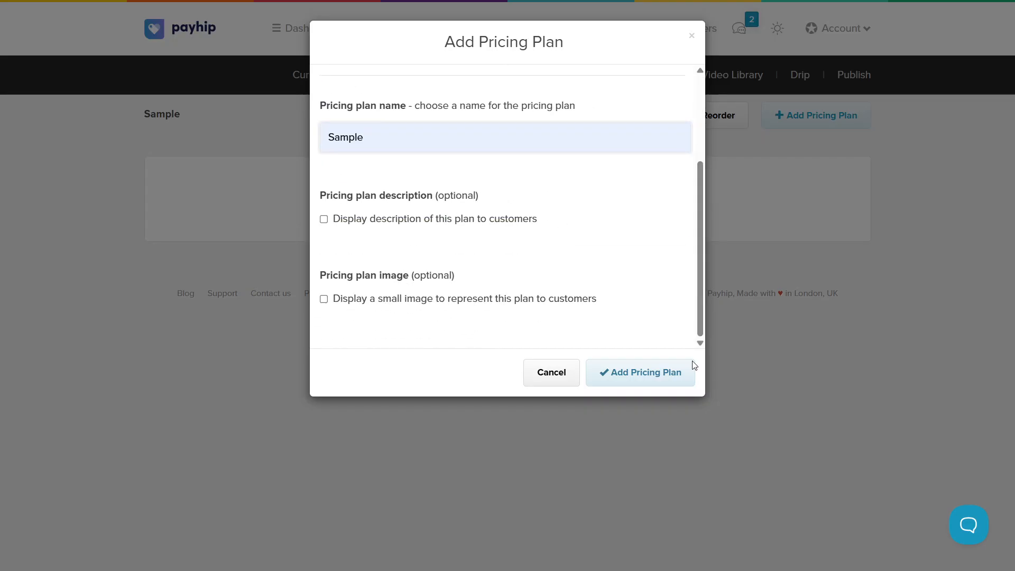
left_click(658, 379)
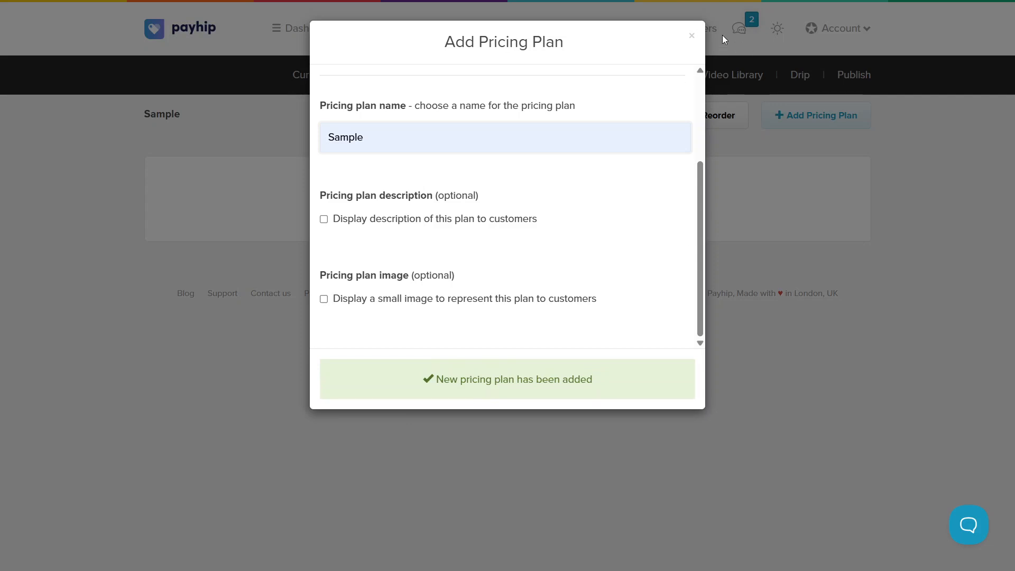
left_click(692, 38)
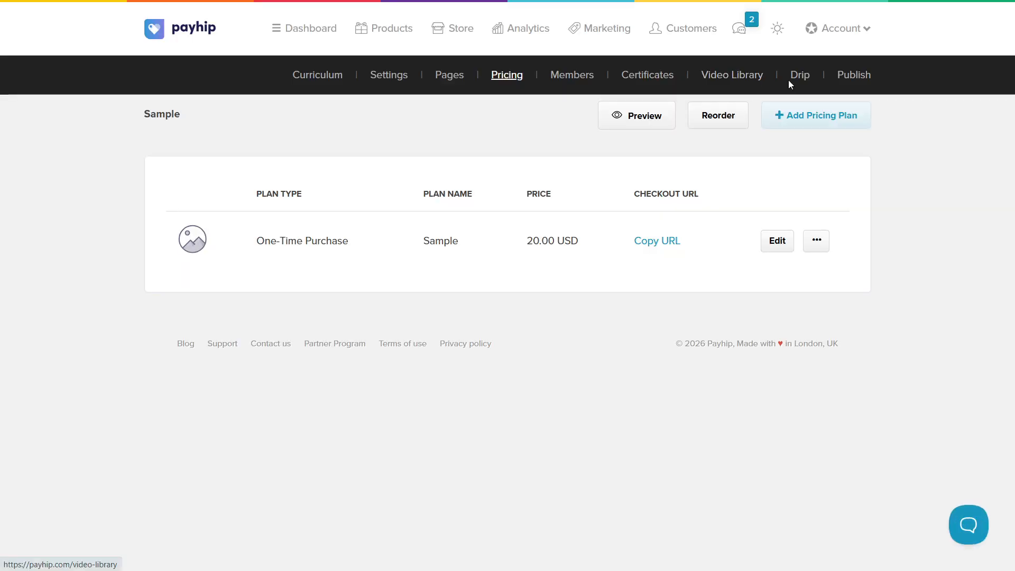
- Set the course's publish status to Published and save the changes
left_click(848, 80)
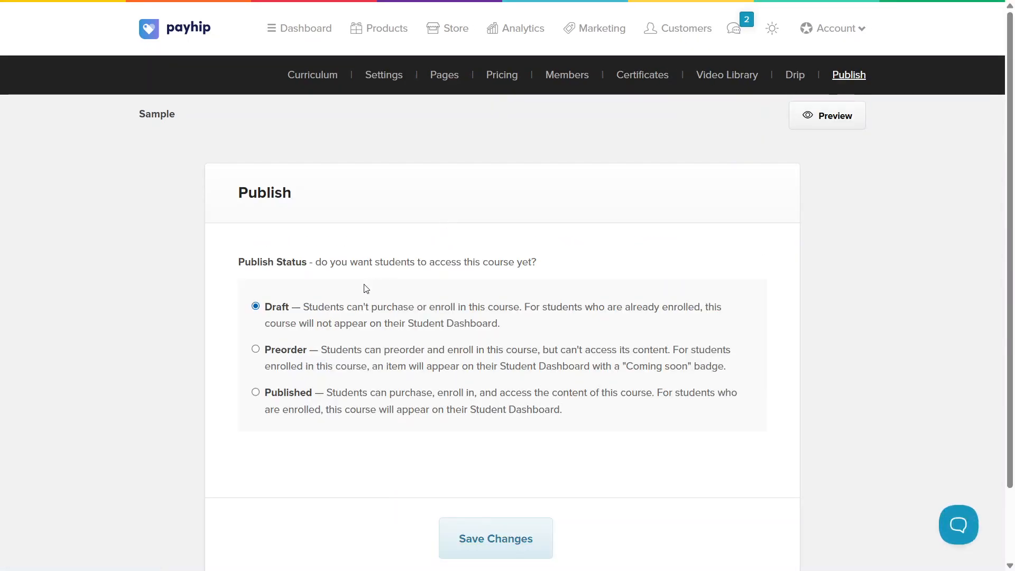
left_click(281, 358)
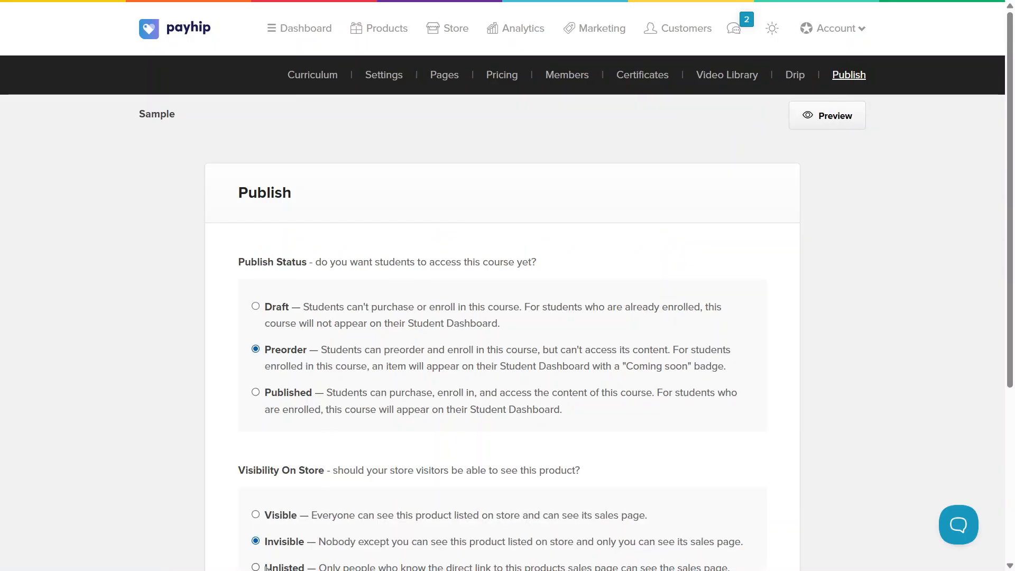
left_click(298, 401)
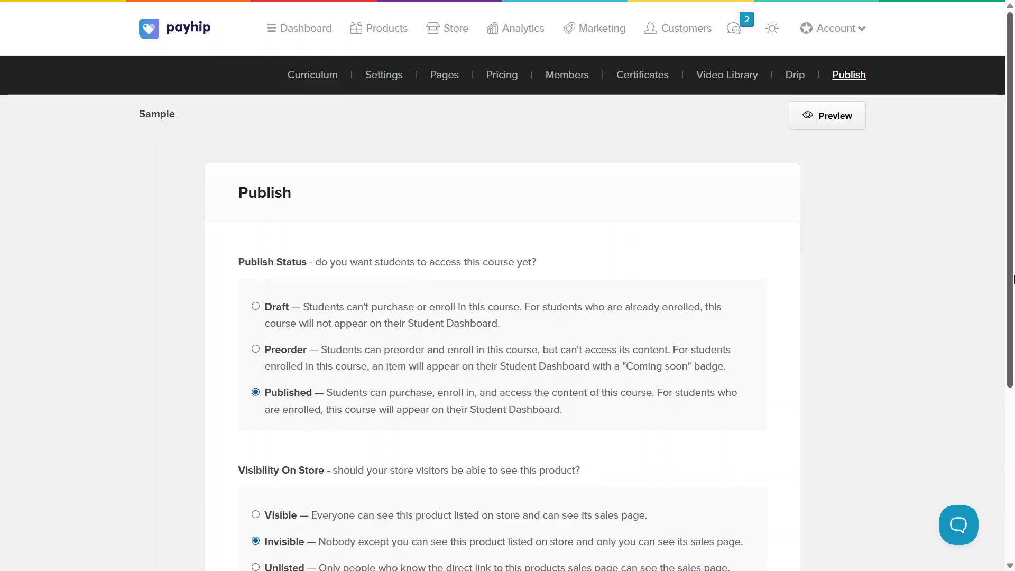
scroll(1013, 278, "down", 2)
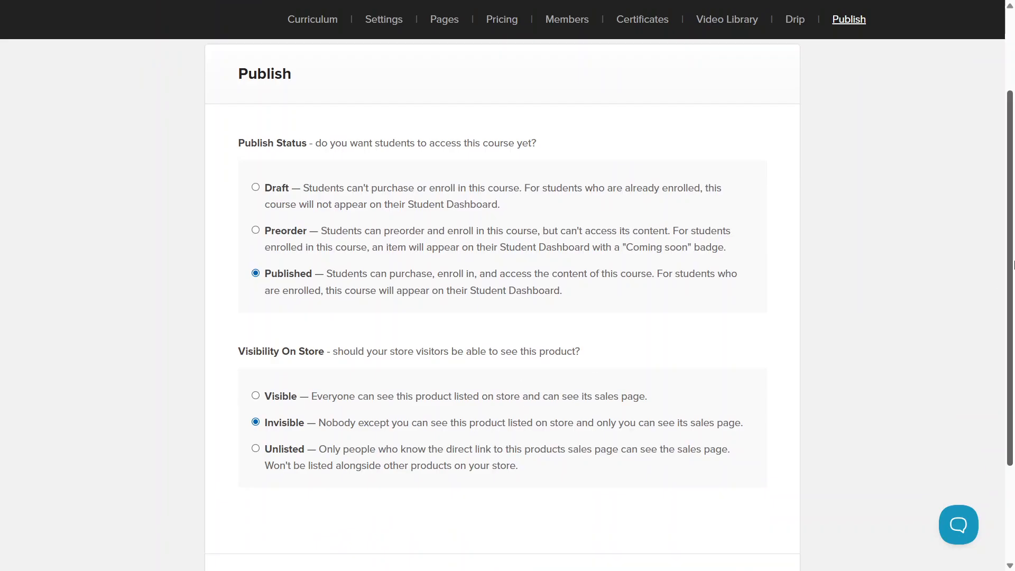
scroll(1013, 265, "down", 3)
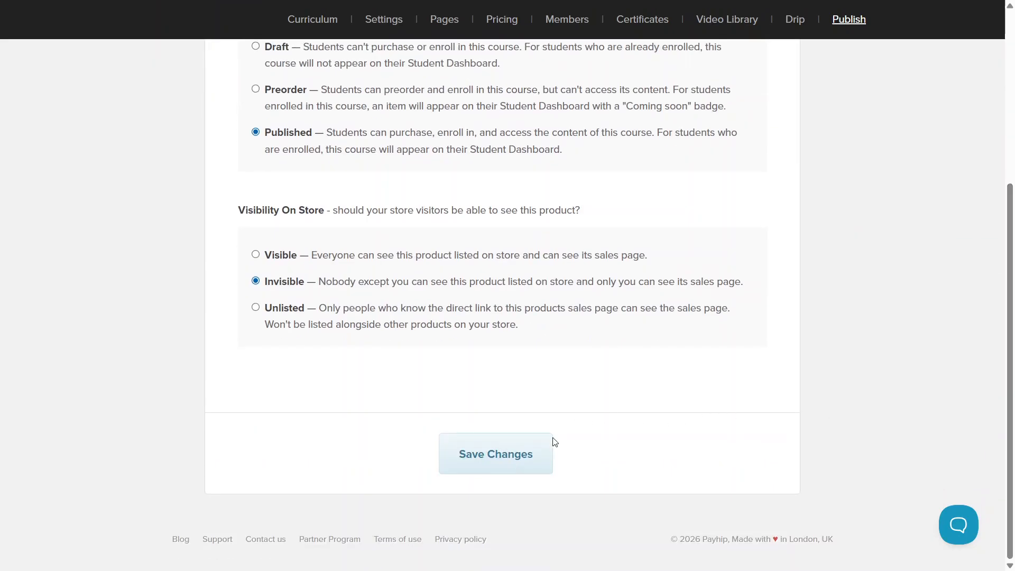
left_click(521, 455)
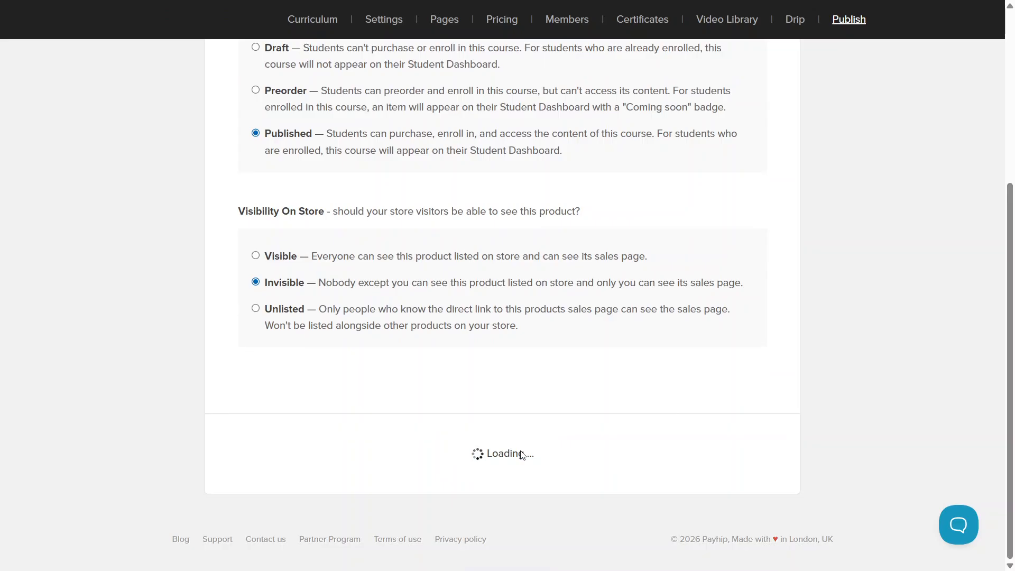